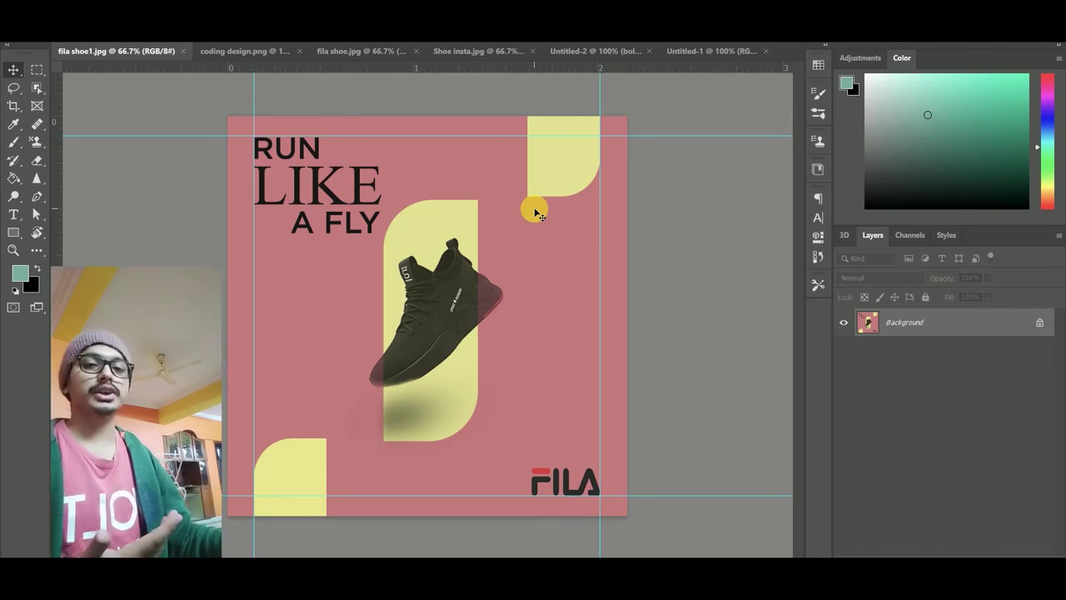
Step: Browse the Adobe Color palette website, then return to the fila shoe.jpg document
{"action": "key", "text": "alt+Tab"}
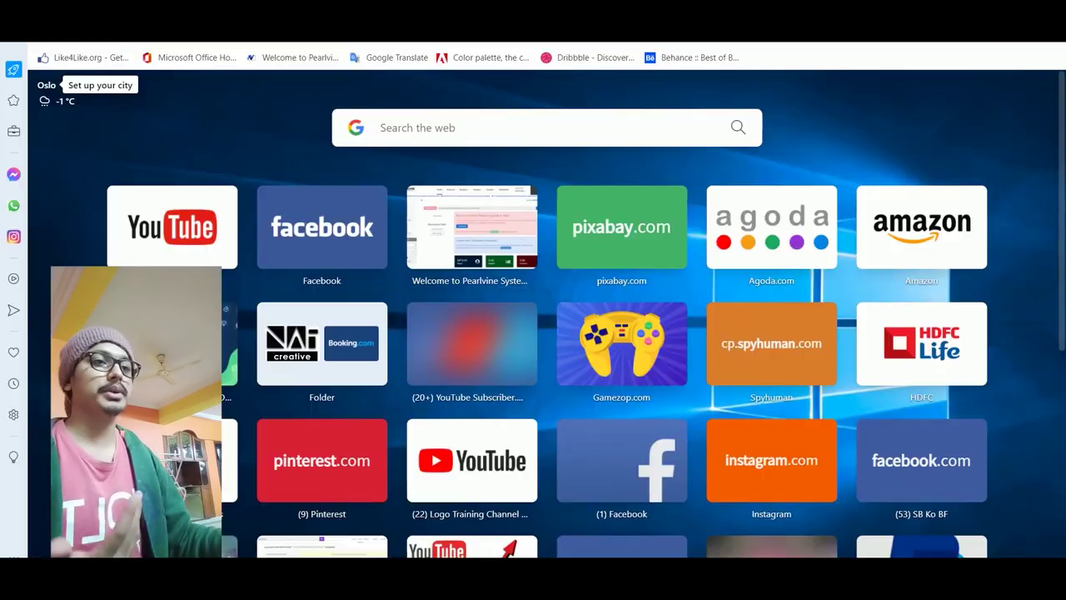
{"action": "left_click", "coordinate": [487, 58]}
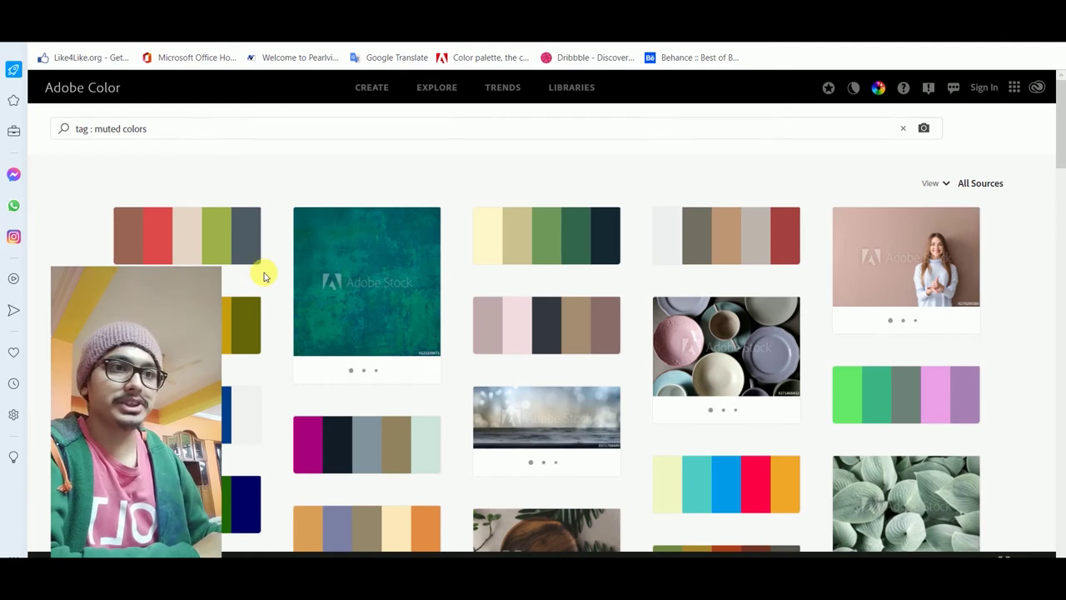
{"action": "scroll", "coordinate": [263, 277], "scroll_direction": "down", "scroll_amount": 1}
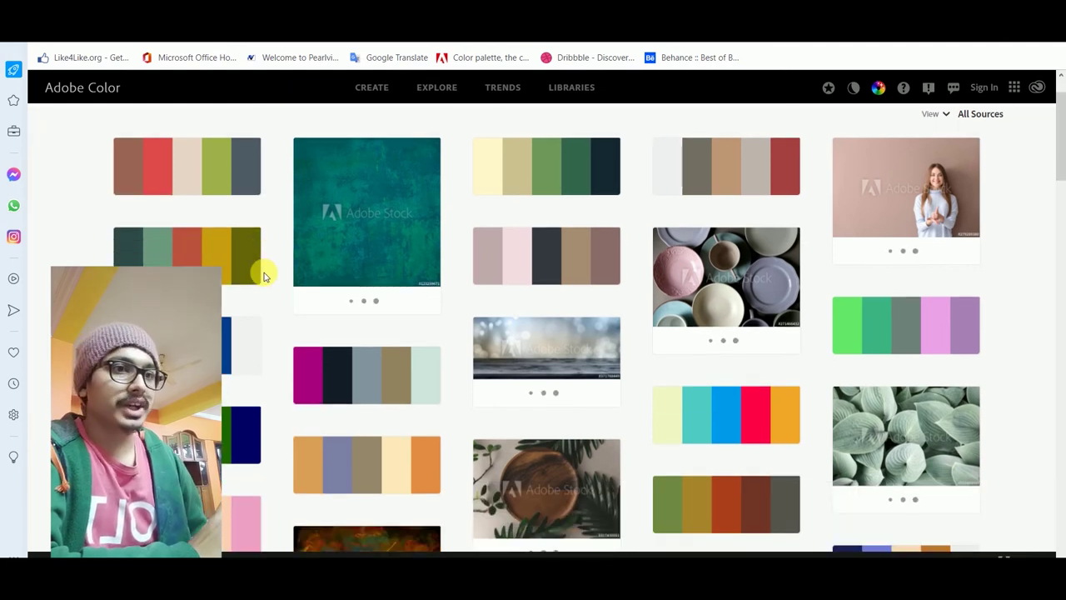
{"action": "scroll", "coordinate": [263, 277], "scroll_direction": "down", "scroll_amount": 1}
{"action": "scroll", "coordinate": [263, 276], "scroll_direction": "down", "scroll_amount": 2}
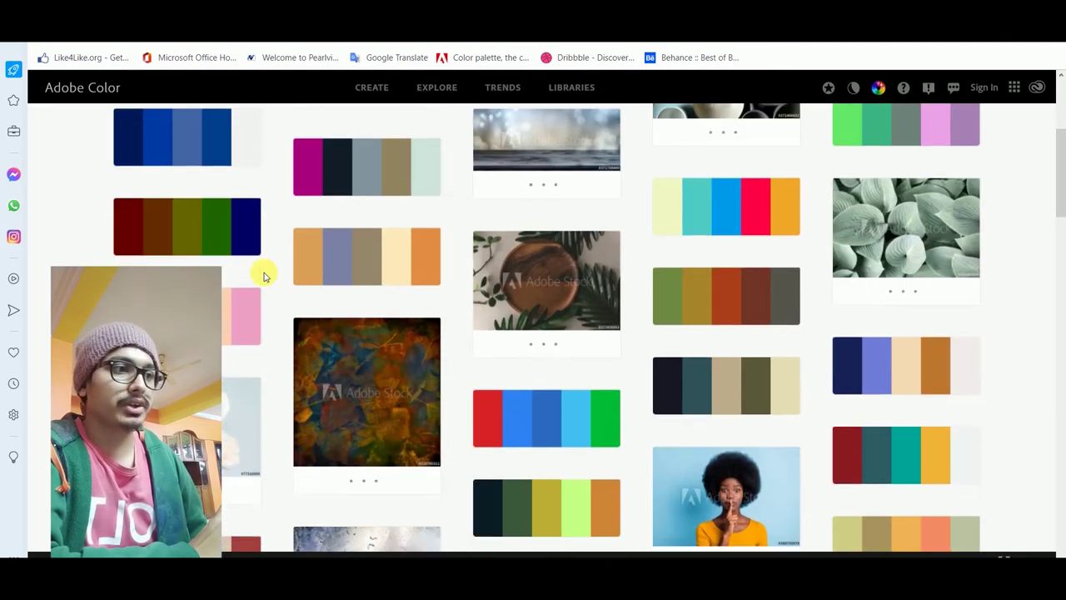
{"action": "scroll", "coordinate": [263, 277], "scroll_direction": "down", "scroll_amount": 1}
{"action": "scroll", "coordinate": [263, 277], "scroll_direction": "down", "scroll_amount": 1}
{"action": "scroll", "coordinate": [263, 277], "scroll_direction": "up", "scroll_amount": 1}
{"action": "scroll", "coordinate": [263, 277], "scroll_direction": "up", "scroll_amount": 2}
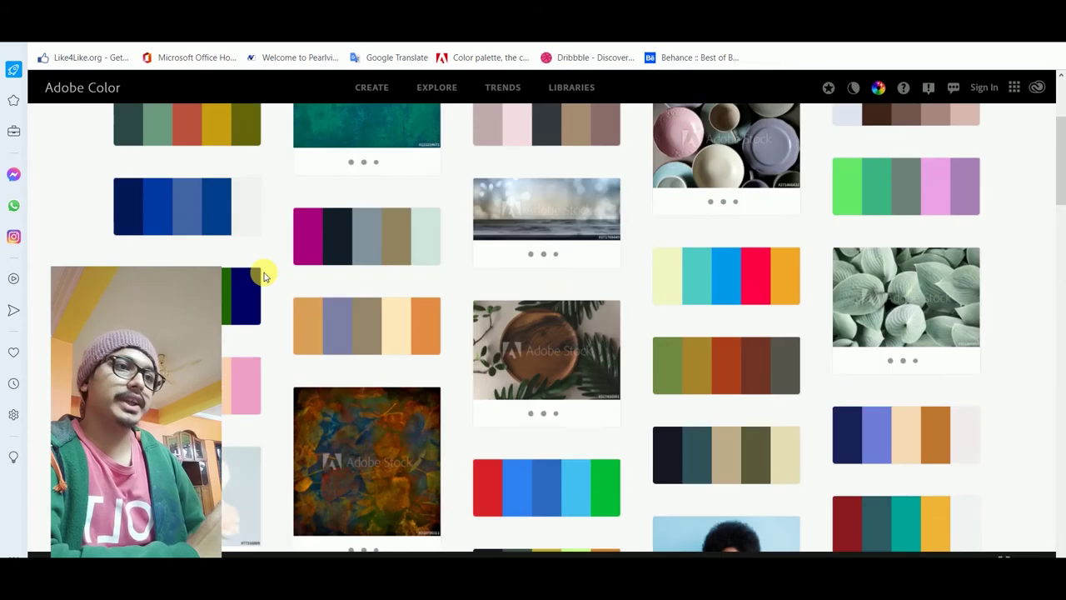
{"action": "scroll", "coordinate": [263, 276], "scroll_direction": "up", "scroll_amount": 3}
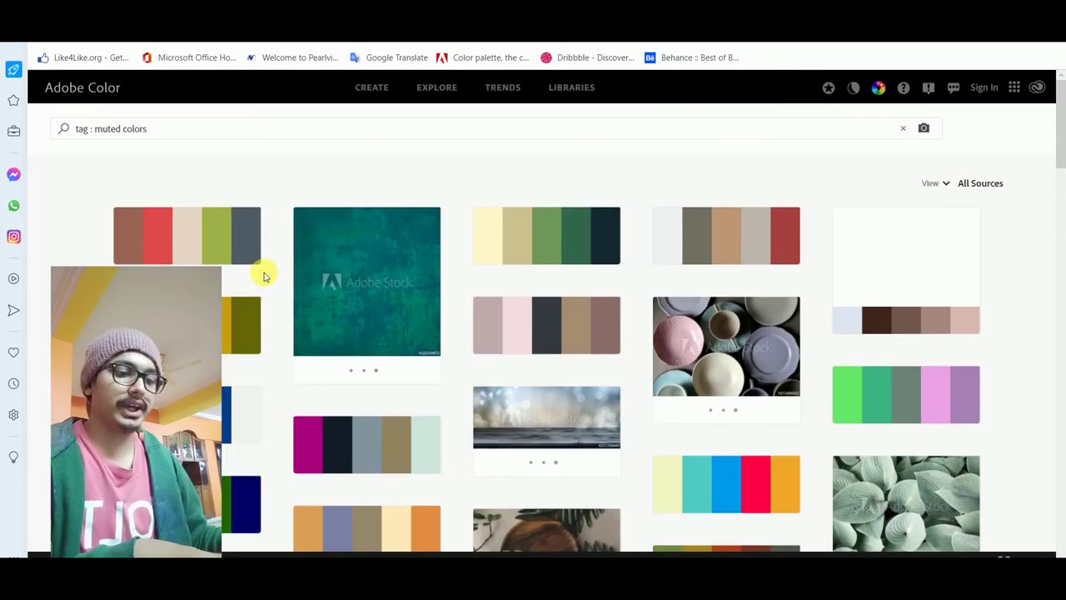
{"action": "key", "text": "ctrl+t"}
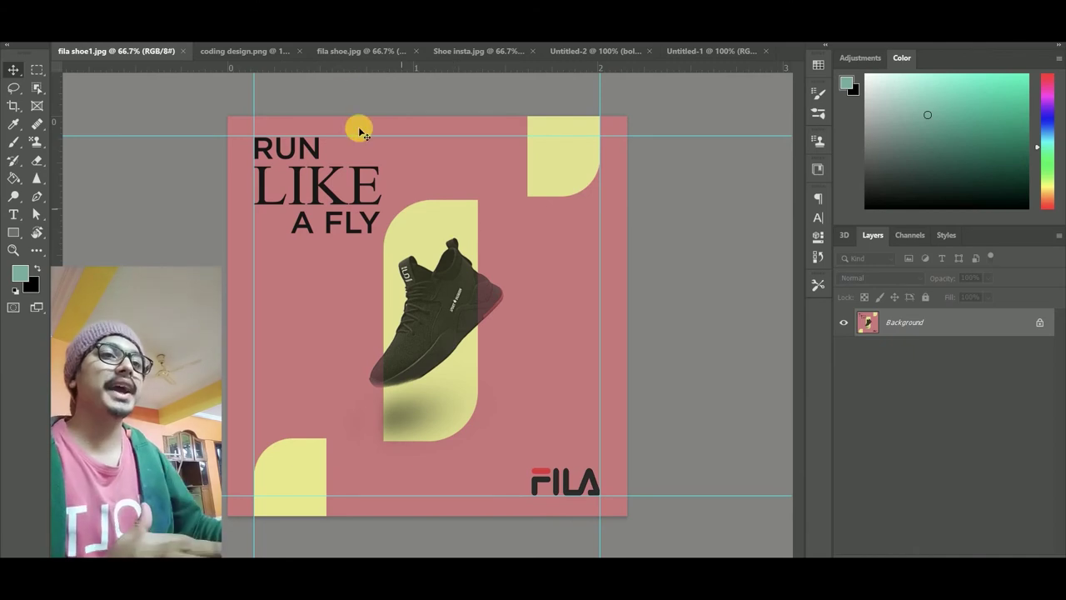
{"action": "left_click", "coordinate": [347, 54]}
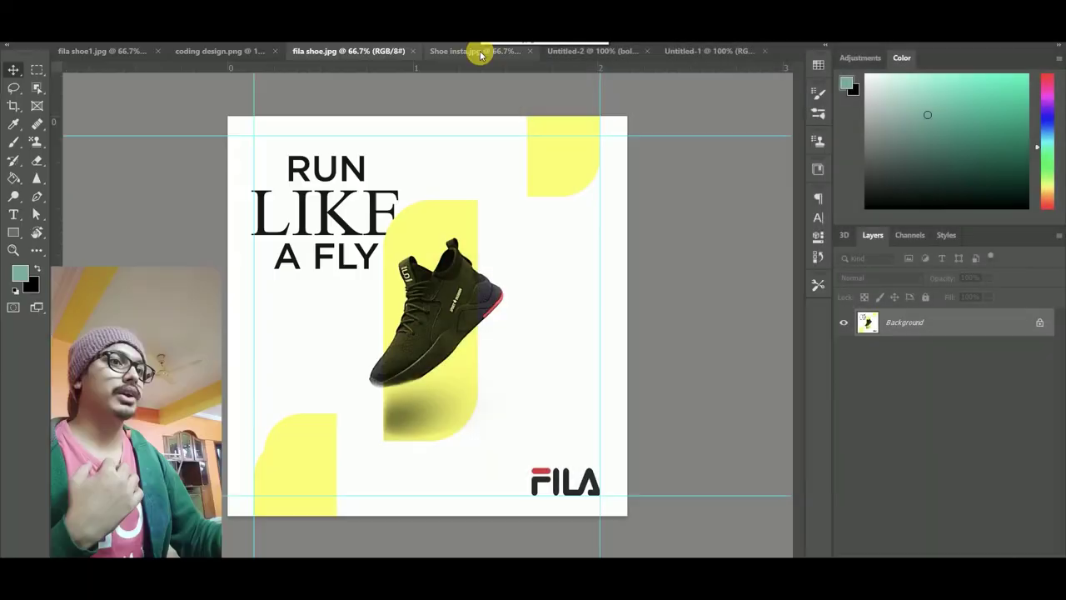
Step: Switch to the Shoe insta.jpg design document
{"action": "left_click", "coordinate": [480, 52]}
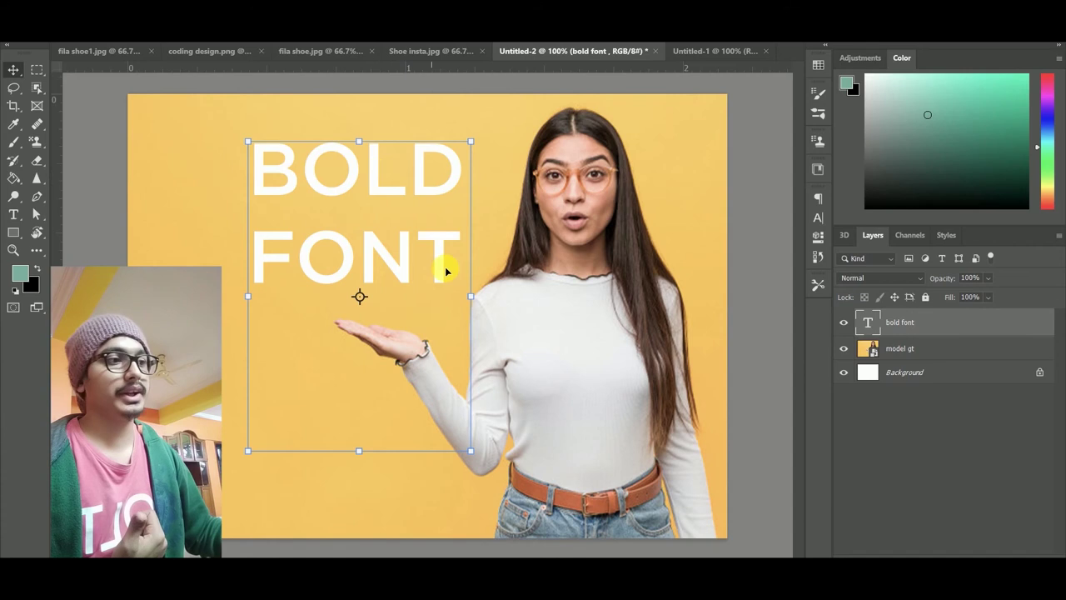
Step: Change the BOLD FONT text from Gotham Medium to Gotham Bold Italic in the Character panel
{"action": "left_click", "coordinate": [818, 218]}
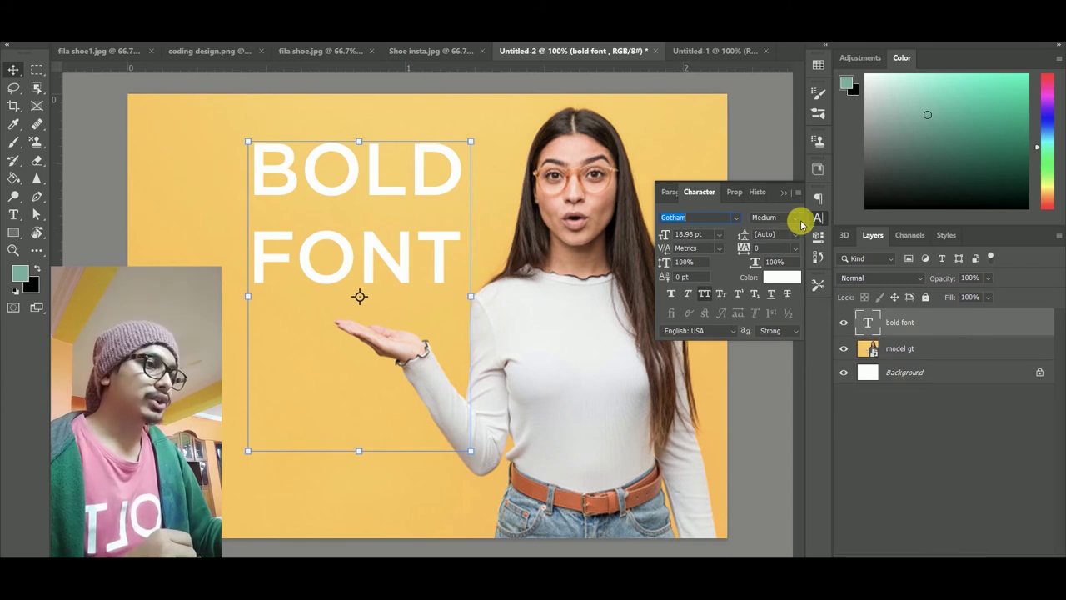
{"action": "left_click", "coordinate": [797, 219]}
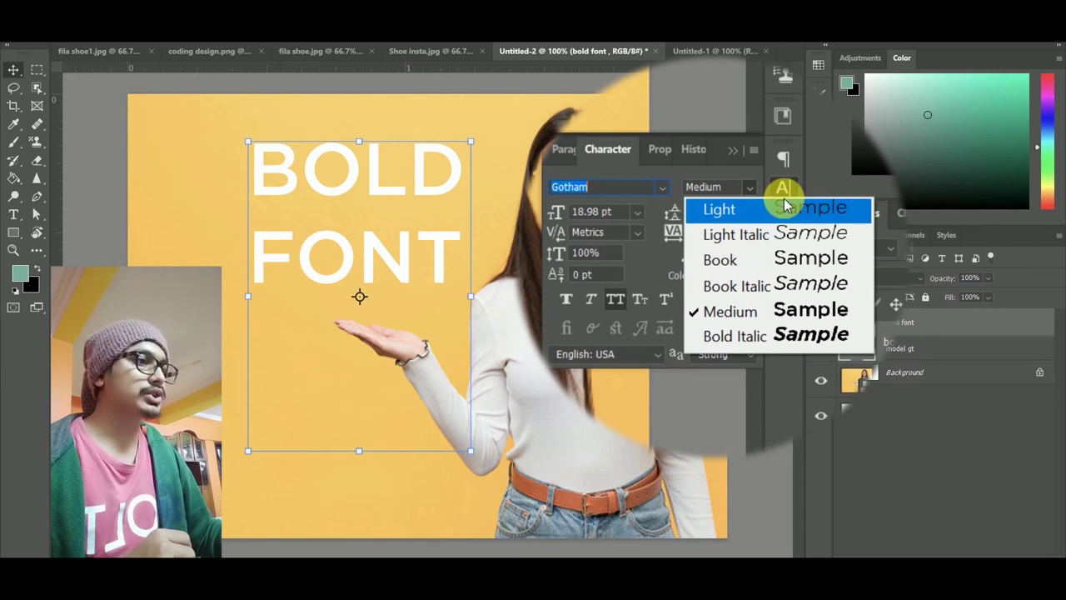
{"action": "left_click", "coordinate": [806, 335]}
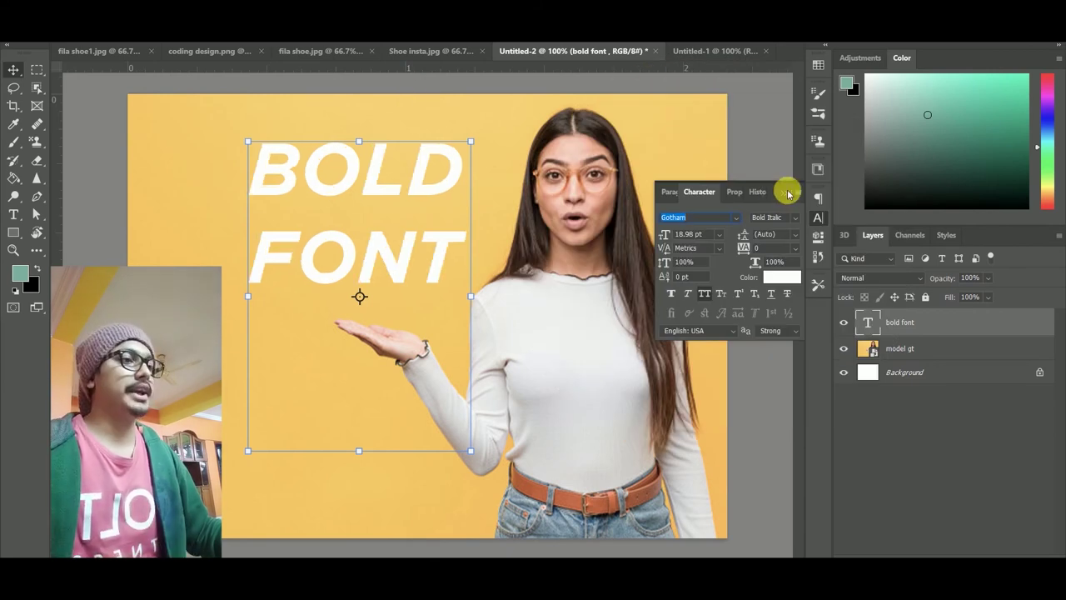
{"action": "left_click", "coordinate": [783, 195]}
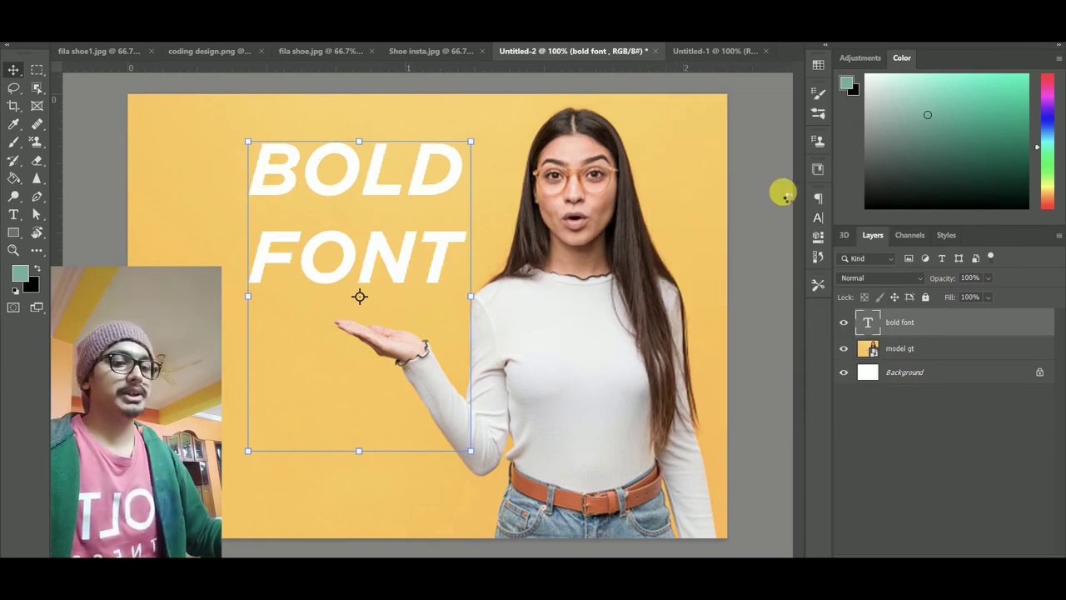
{"action": "key", "text": "t"}
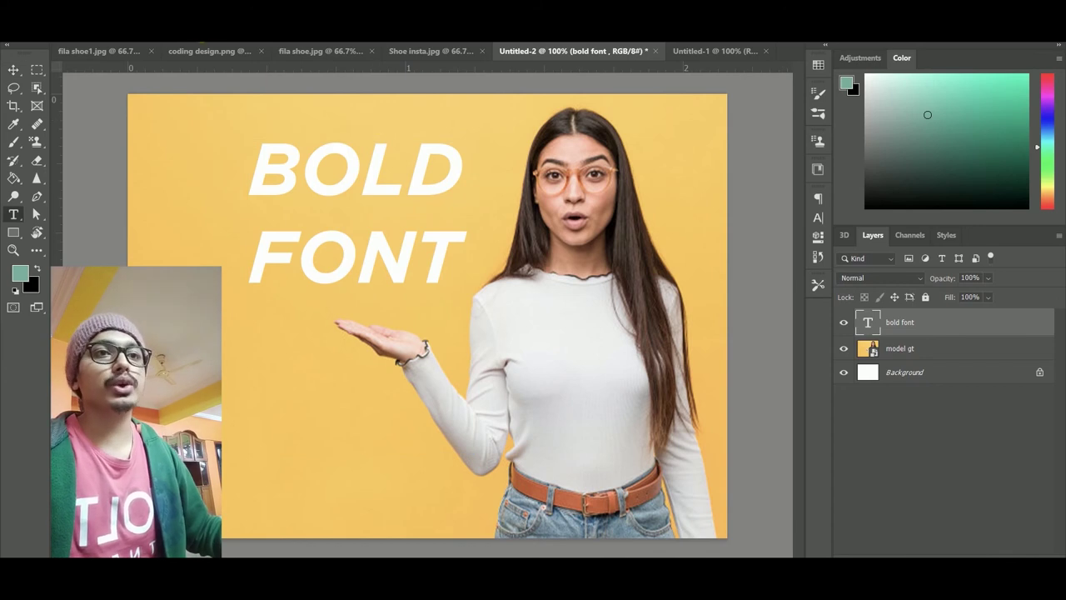
Step: Set the BOLD FONT text's font family to Anja Eliane accent
{"action": "left_click", "coordinate": [241, 29]}
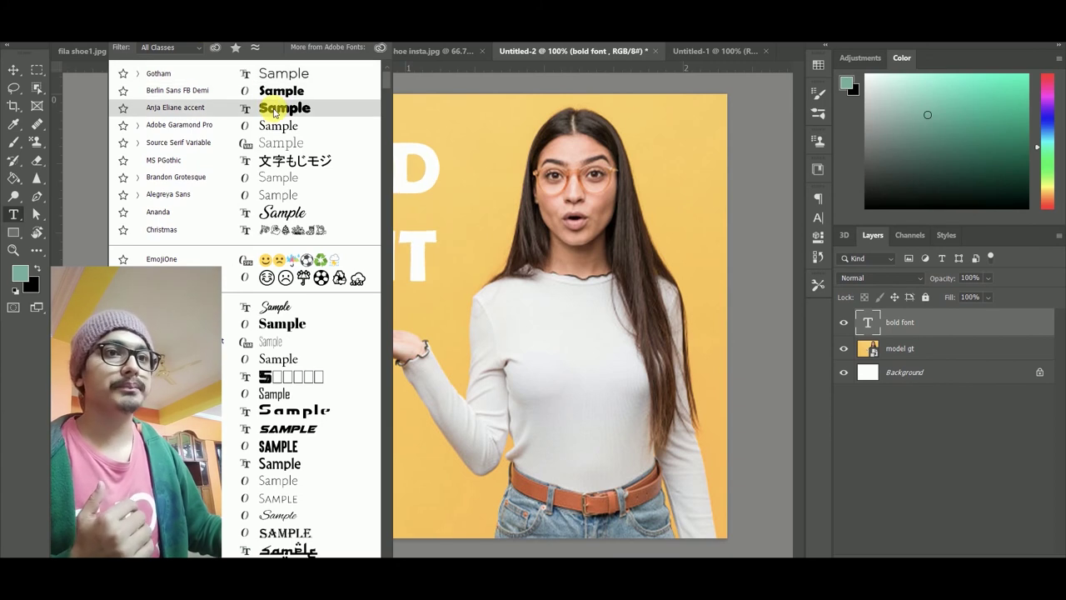
{"action": "left_click", "coordinate": [275, 113]}
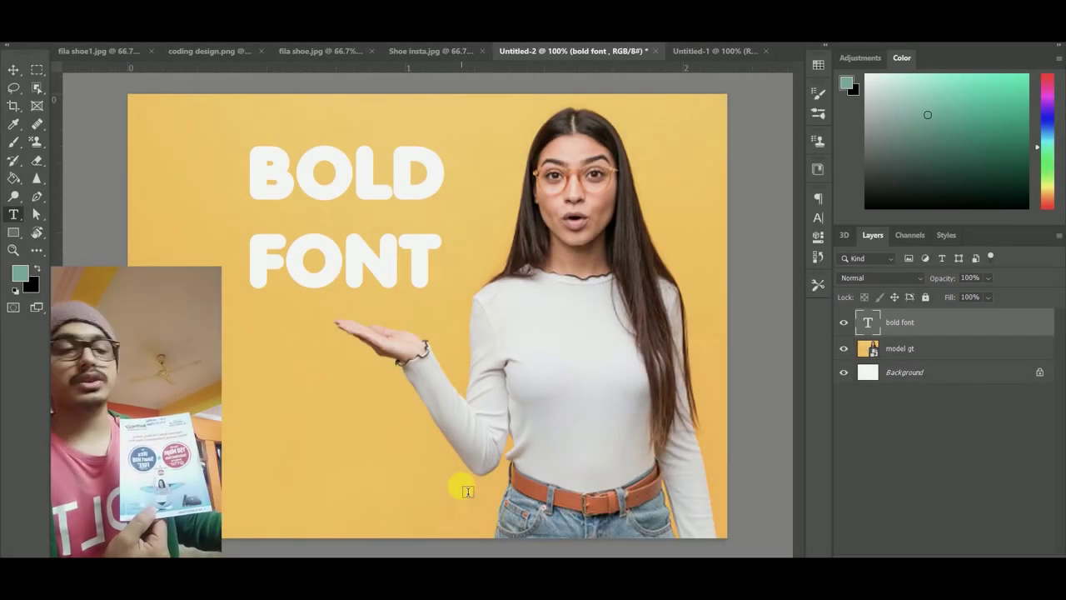
Step: Switch to the Untitled-1 flat illustration set document
{"action": "left_click", "coordinate": [720, 52]}
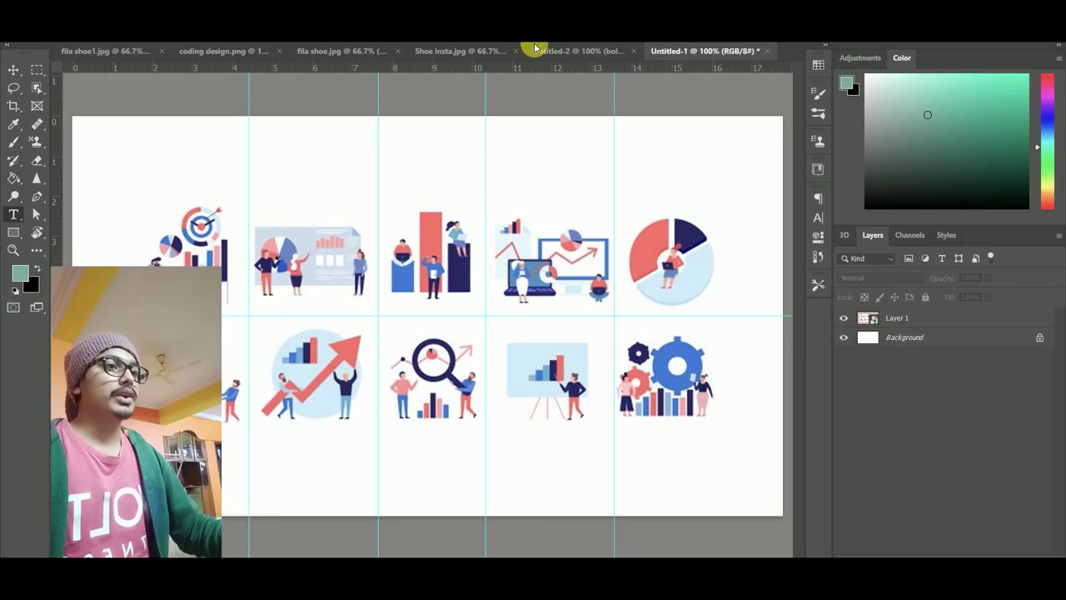
Step: Move from Photoshop to the browser's new-tab speed-dial page
{"action": "left_click", "coordinate": [700, 53]}
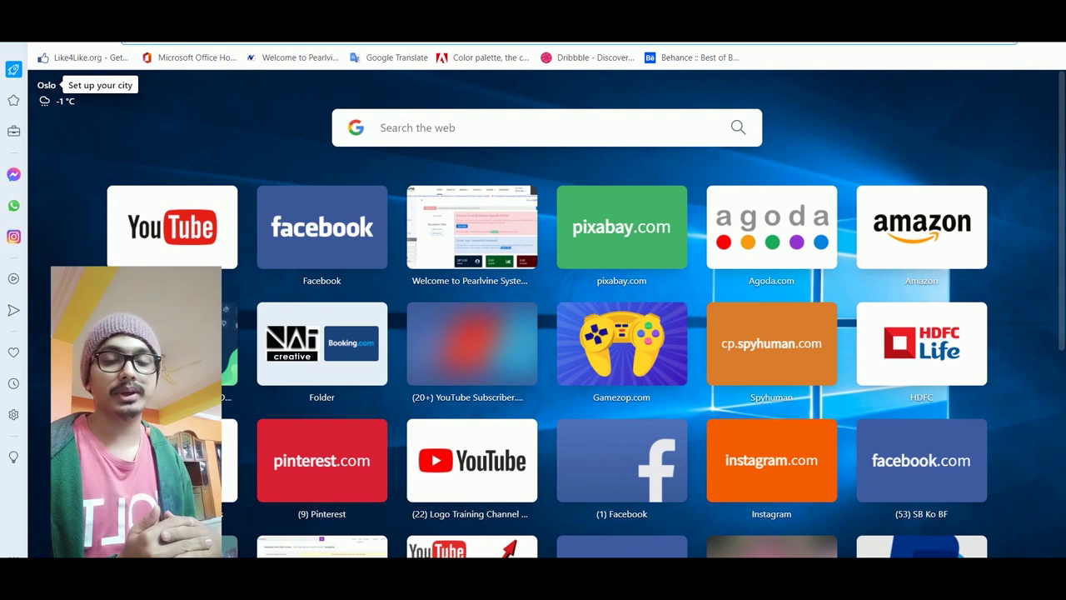
{"action": "mouse_move", "coordinate": [191, 343]}
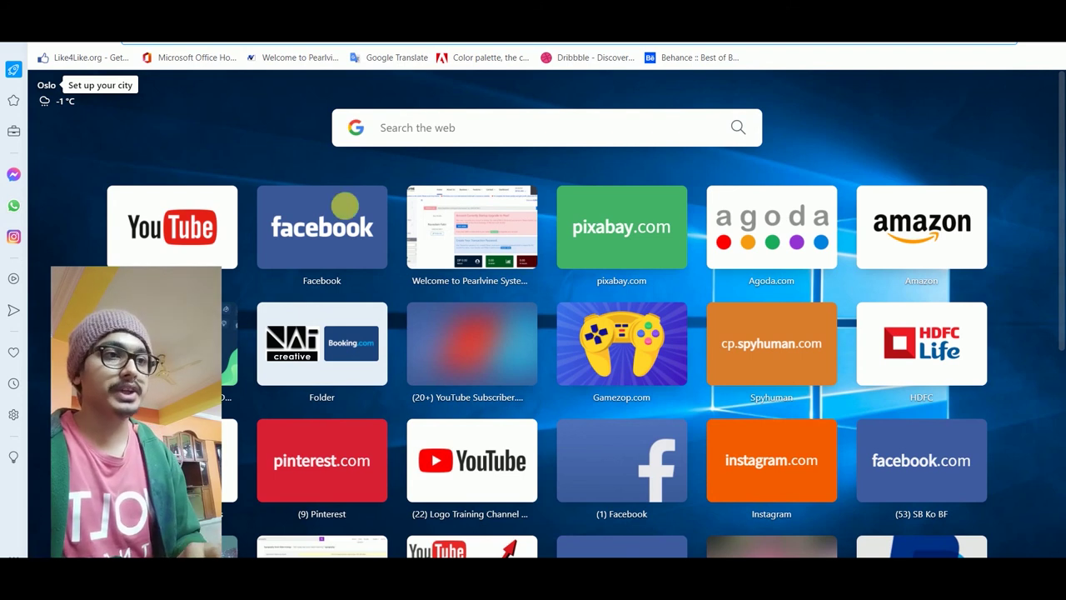
Step: Open Flaticon from the speed dial and browse the Flaticon's Choice icon collections
{"action": "left_click", "coordinate": [167, 338]}
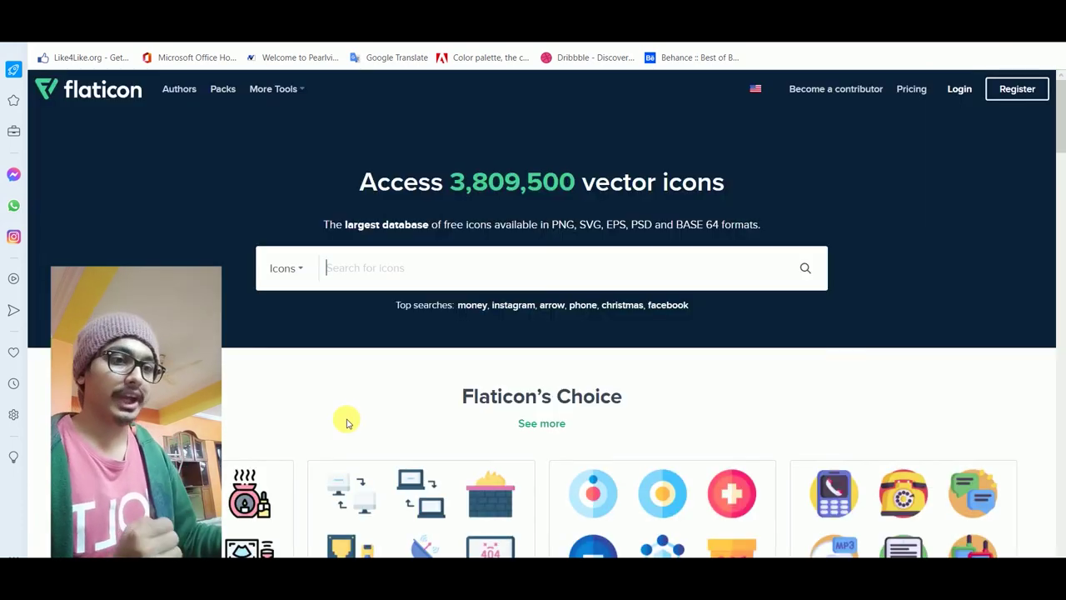
{"action": "scroll", "coordinate": [347, 423], "scroll_direction": "down", "scroll_amount": 1}
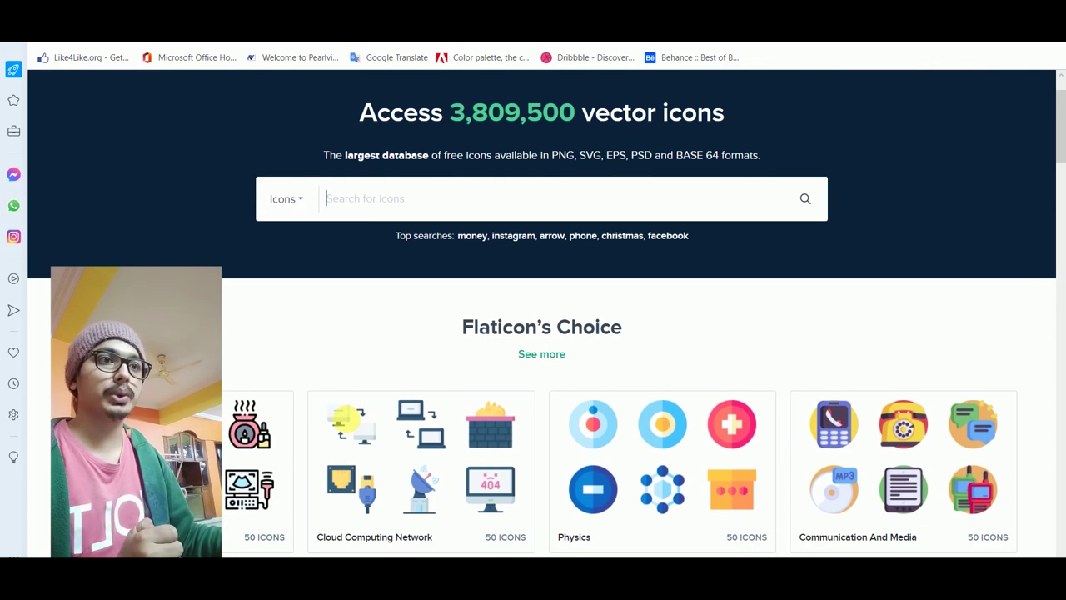
{"action": "scroll", "coordinate": [353, 409], "scroll_direction": "down", "scroll_amount": 1}
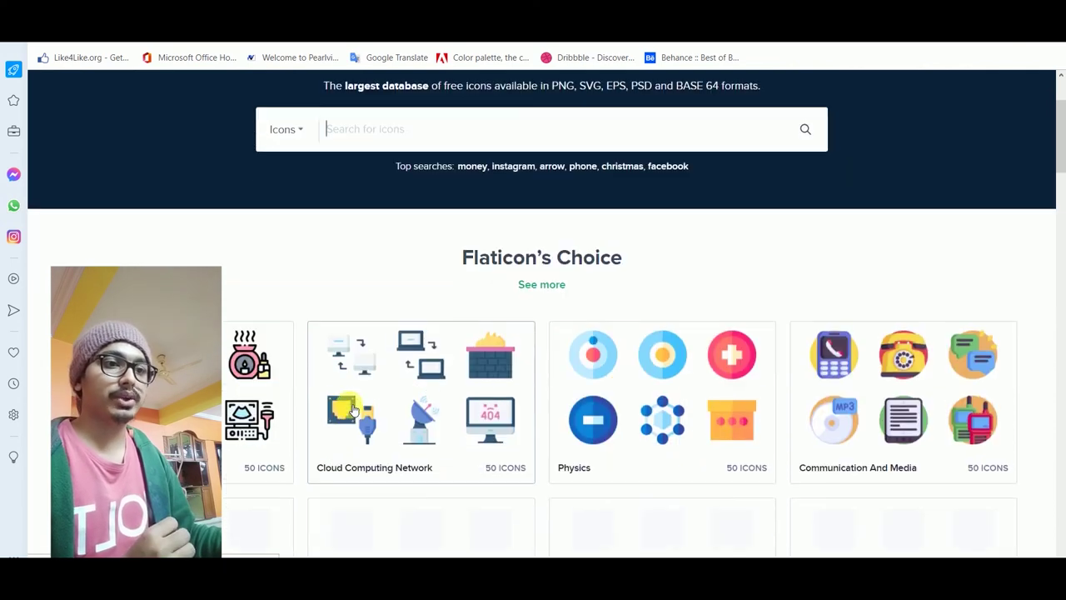
{"action": "scroll", "coordinate": [354, 410], "scroll_direction": "down", "scroll_amount": 1}
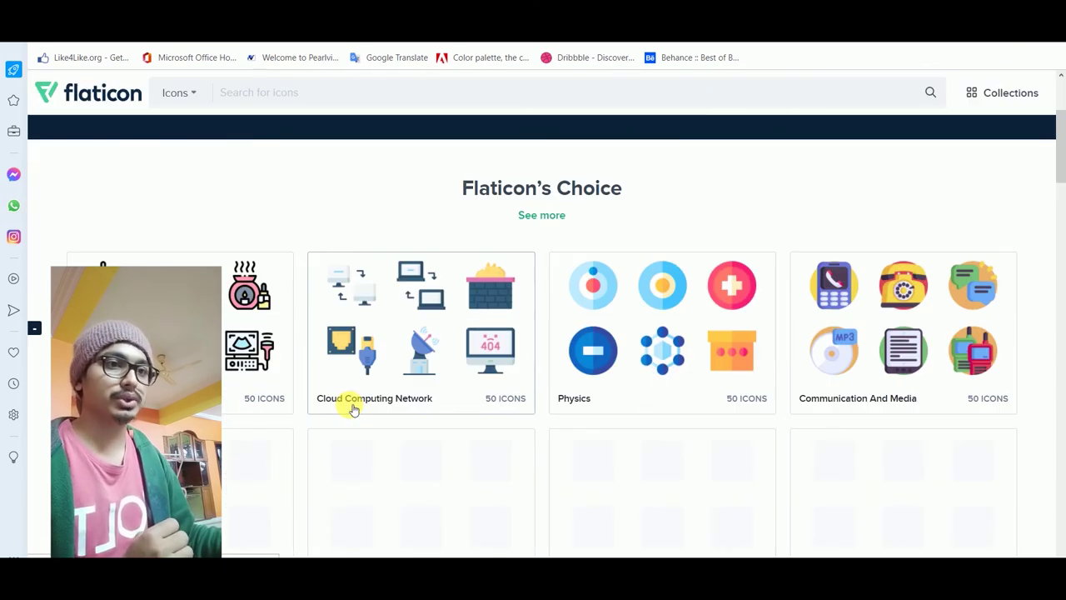
{"action": "scroll", "coordinate": [353, 408], "scroll_direction": "down", "scroll_amount": 1}
{"action": "scroll", "coordinate": [352, 408], "scroll_direction": "down", "scroll_amount": 1}
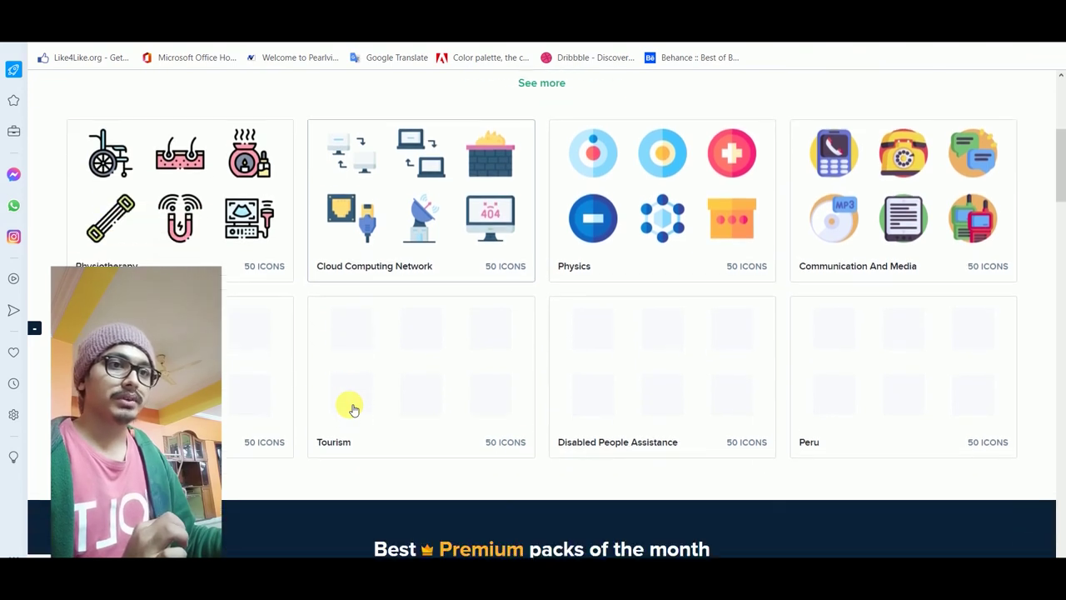
{"action": "scroll", "coordinate": [353, 408], "scroll_direction": "up", "scroll_amount": 3}
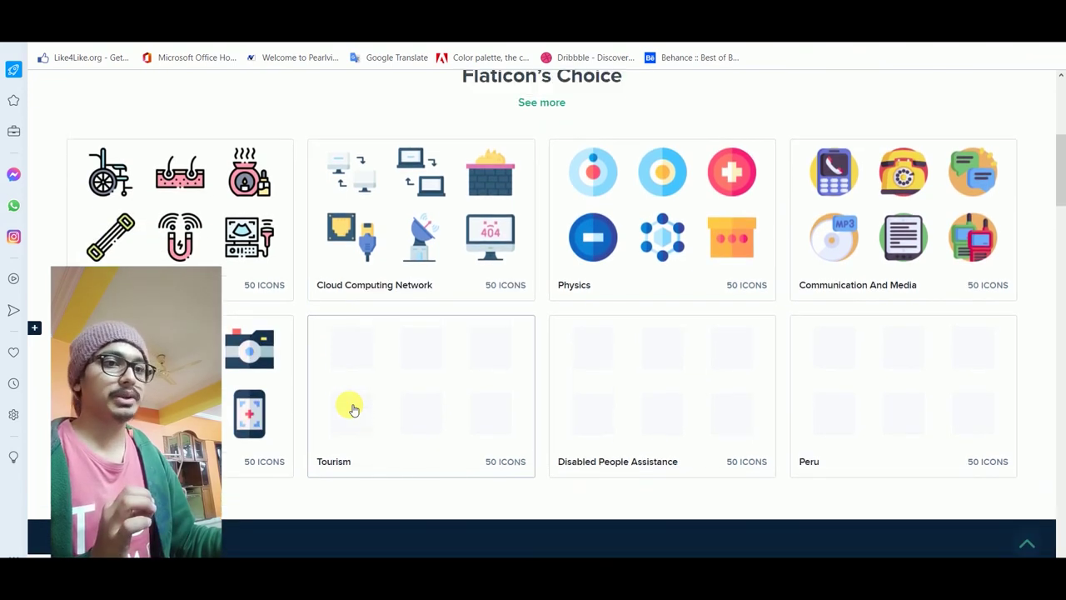
{"action": "scroll", "coordinate": [353, 403], "scroll_direction": "up", "scroll_amount": 3}
{"action": "type", "text": "mo"}
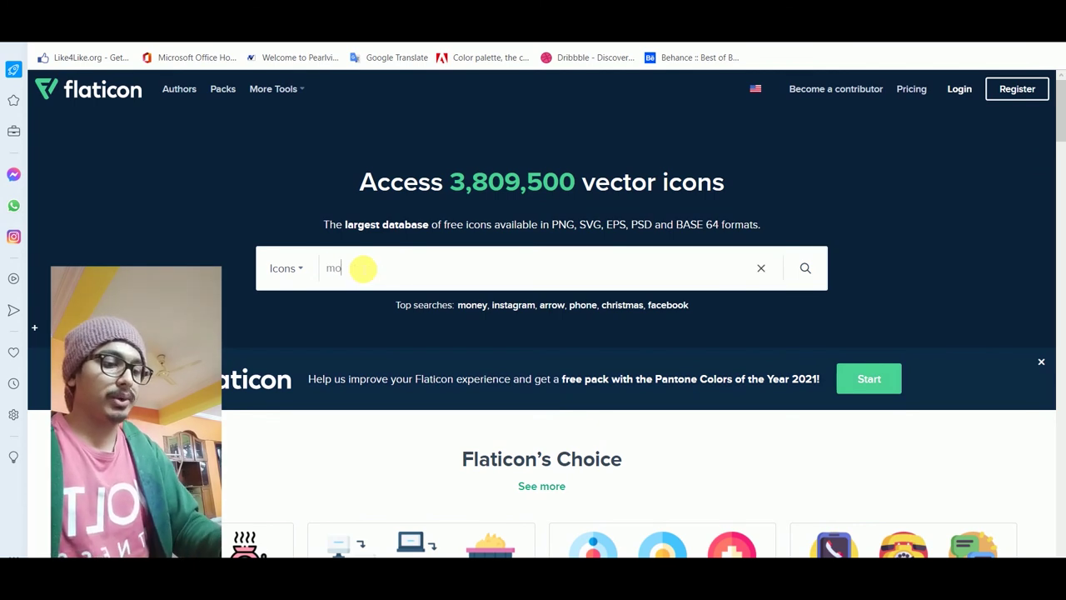
Step: Search Flaticon for 'mobile' and scroll through the 97,815 mobile icon results
{"action": "type", "text": "bile"}
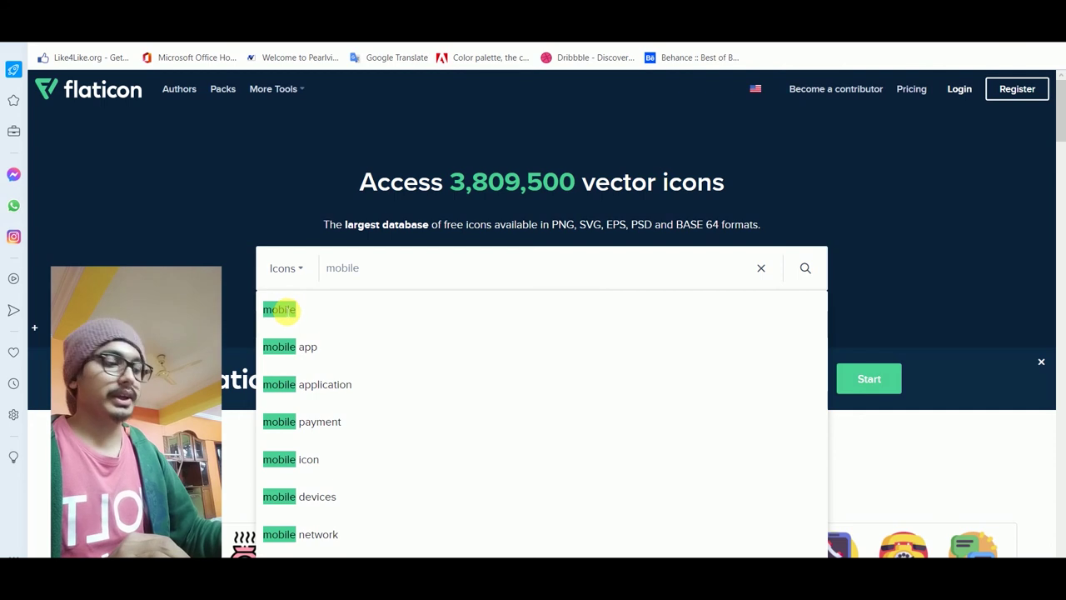
{"action": "left_click", "coordinate": [282, 311]}
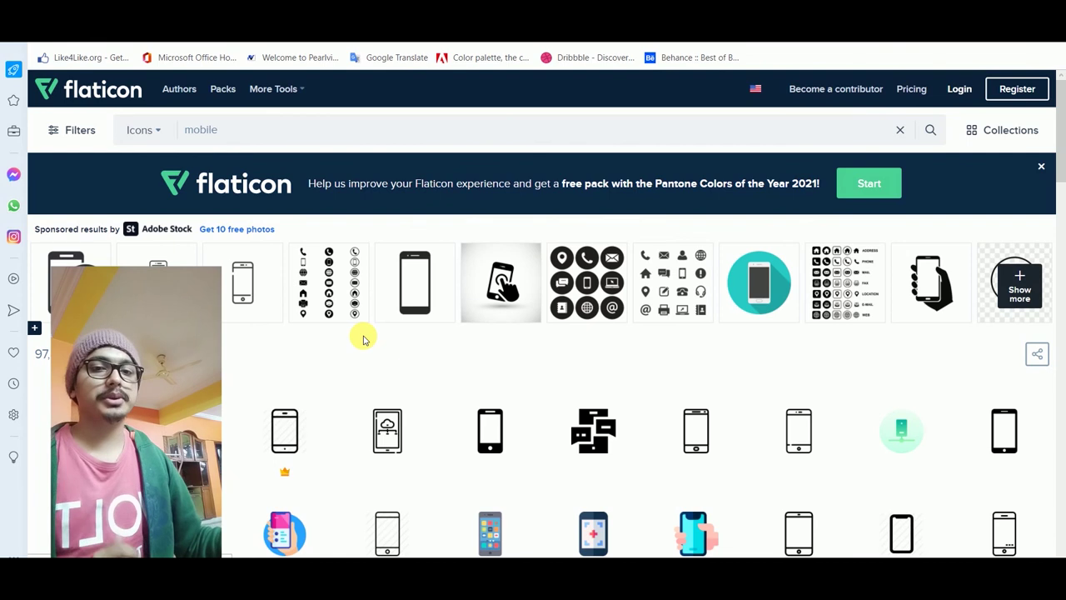
{"action": "scroll", "coordinate": [363, 339], "scroll_direction": "down", "scroll_amount": 1}
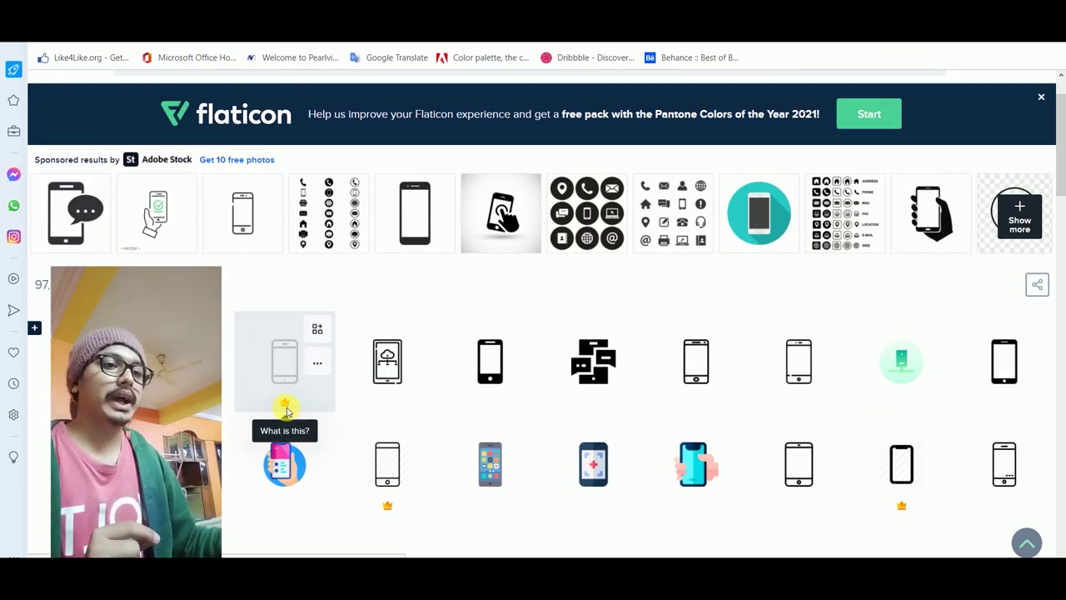
{"action": "scroll", "coordinate": [350, 398], "scroll_direction": "down", "scroll_amount": 1}
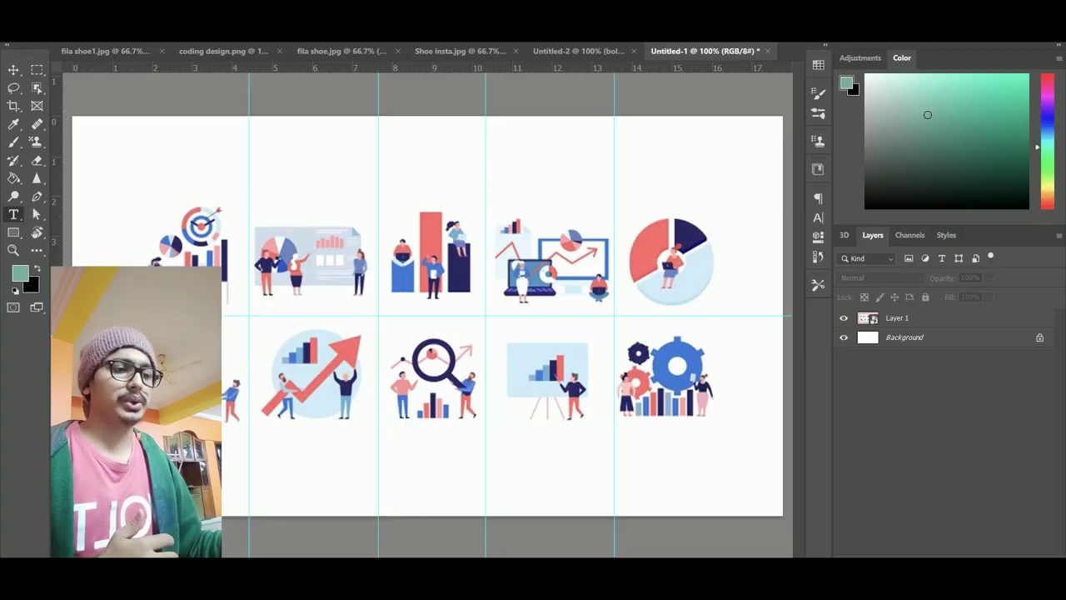
{"action": "left_click", "coordinate": [555, 521]}
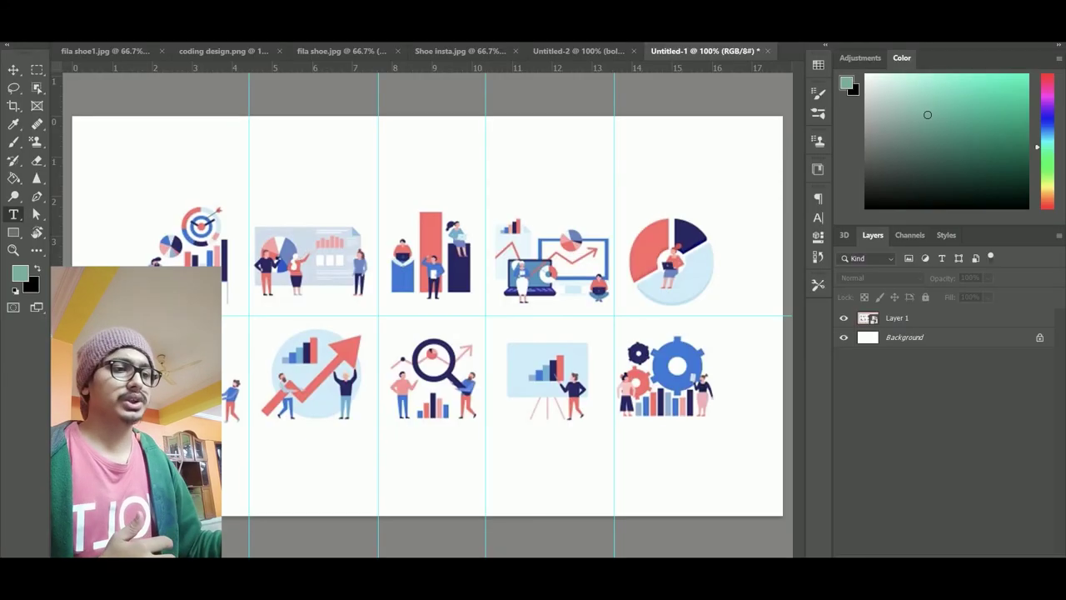